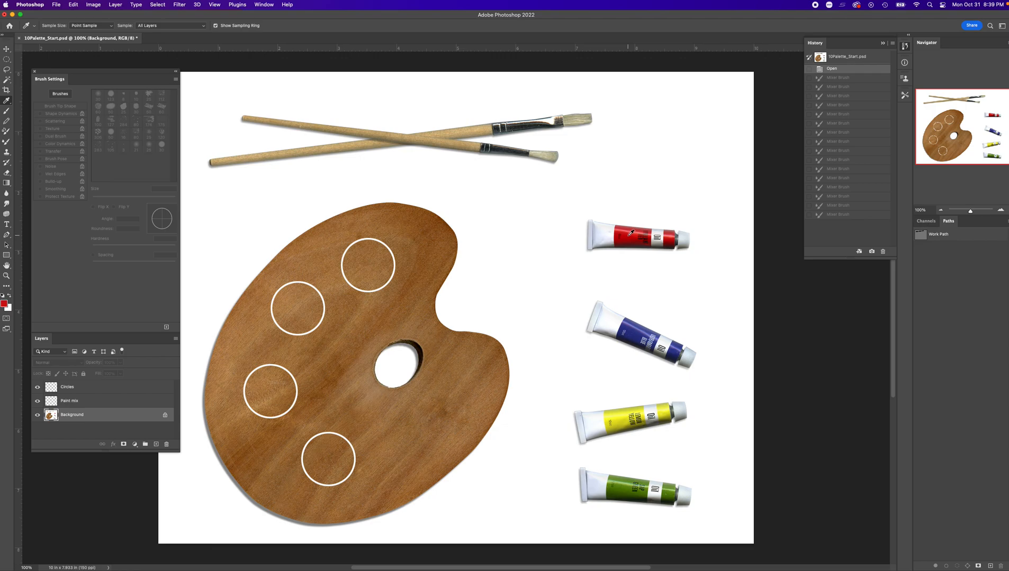
Step: Cover the top circle with red on the Paint mix layer using the Mixer Brush
click(8, 143)
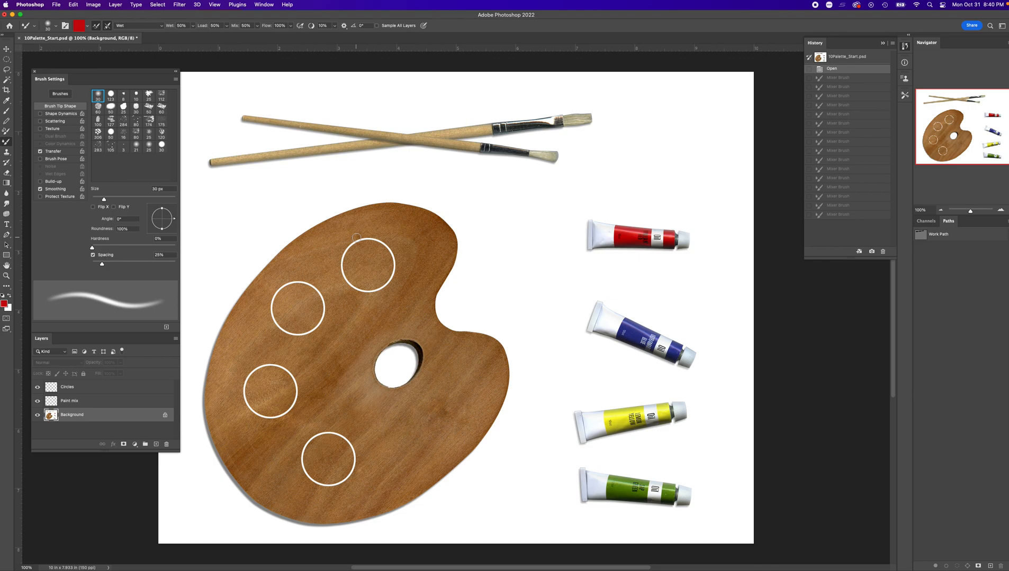
drag(365, 233, 365, 288)
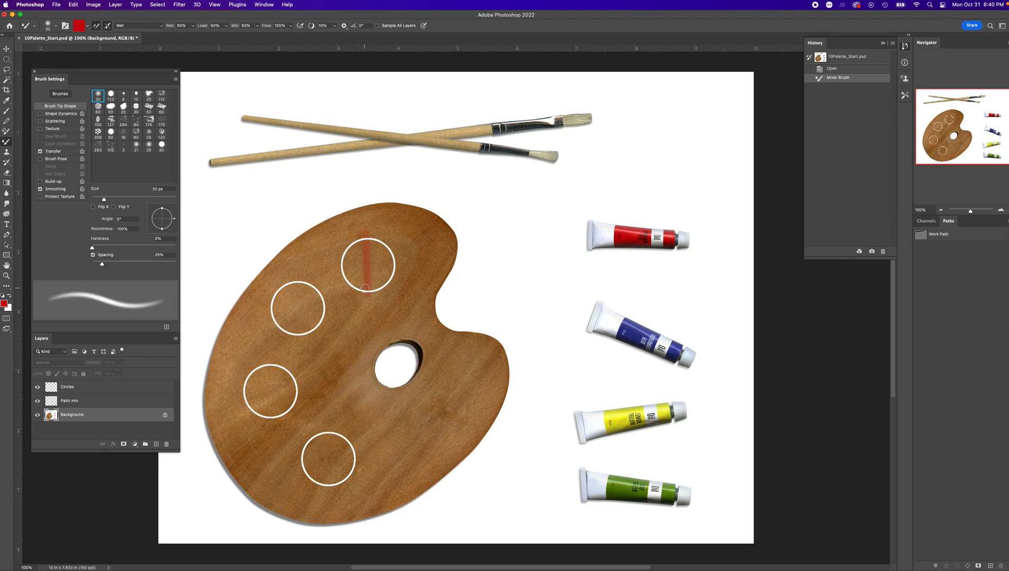
key(super+z)
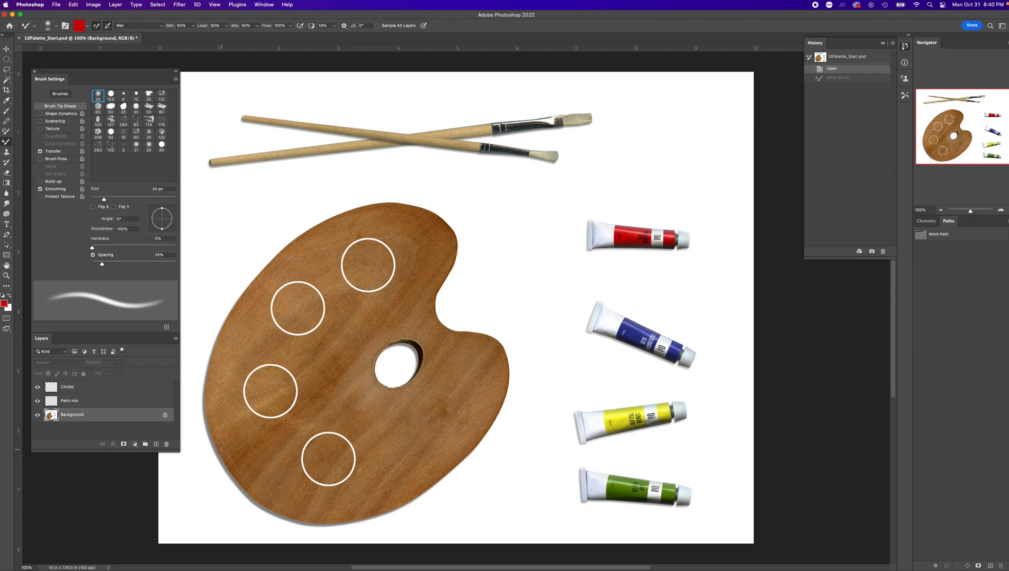
click(110, 402)
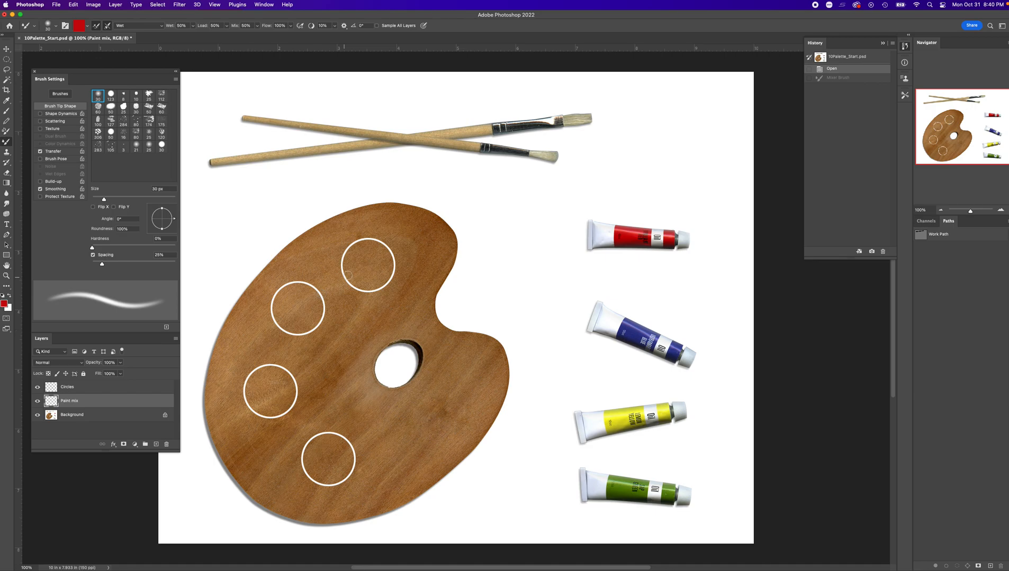
mouse_move(359, 237)
mouse_down()
mouse_move(364, 302)
mouse_move(349, 242)
mouse_move(345, 300)
mouse_up()
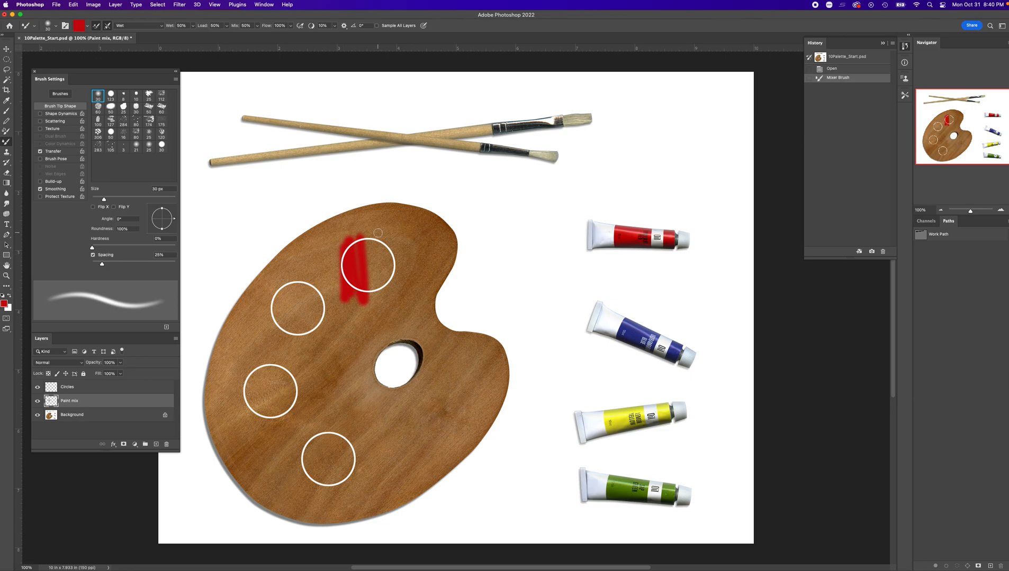
mouse_move(368, 237)
mouse_down()
mouse_move(372, 293)
mouse_move(375, 240)
mouse_move(377, 283)
mouse_move(383, 251)
mouse_move(385, 292)
mouse_move(387, 248)
mouse_move(391, 289)
mouse_move(390, 237)
mouse_move(400, 284)
mouse_move(396, 234)
mouse_move(402, 285)
mouse_move(392, 238)
mouse_move(392, 269)
mouse_up()
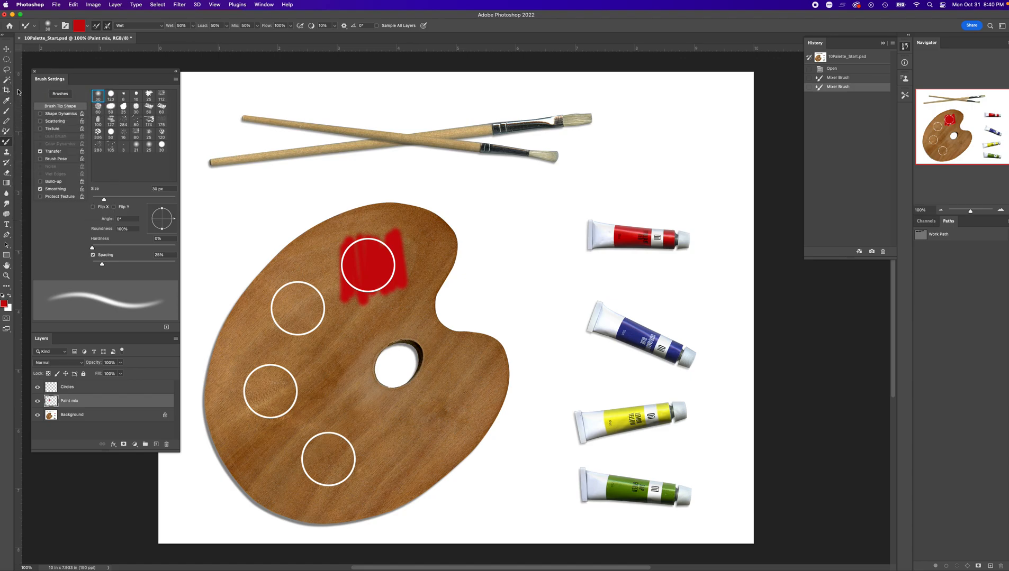
Step: Sample blue from the blue tube, blend it over the left half of the red patch, and add a separate blue stroke beside the red
click(7, 101)
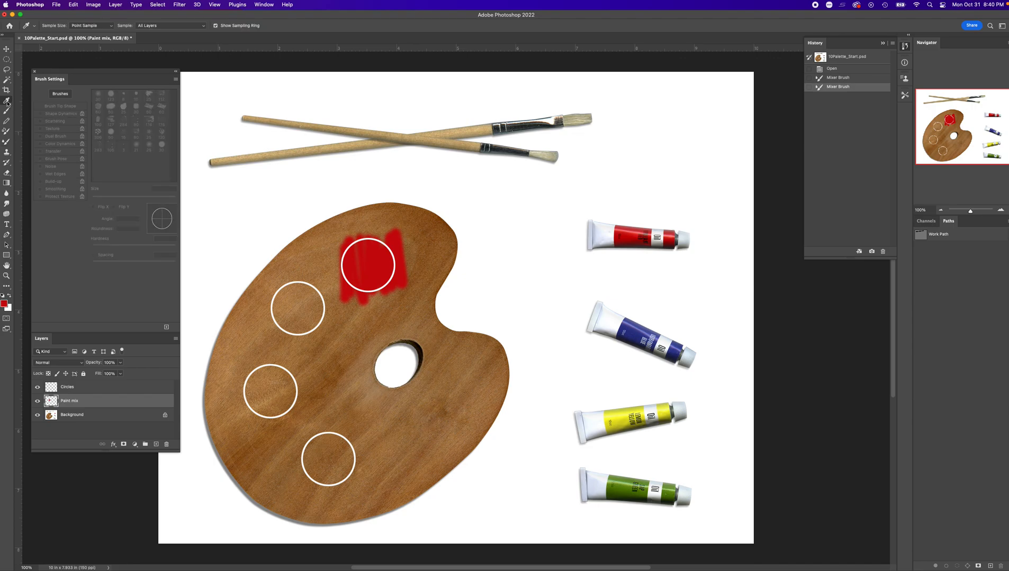
click(636, 332)
click(6, 141)
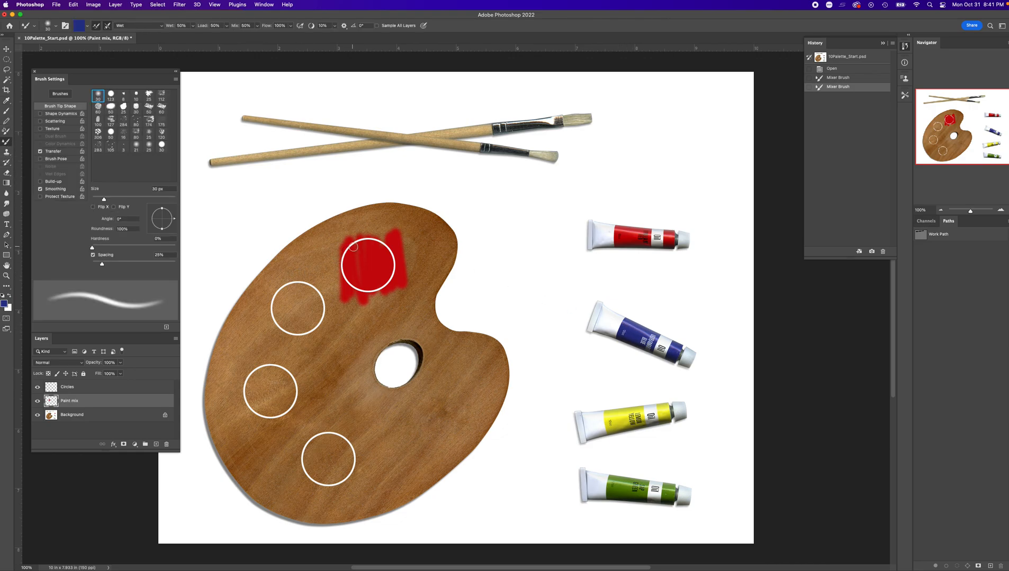
mouse_move(361, 260)
mouse_down()
mouse_move(362, 302)
mouse_move(354, 255)
mouse_up()
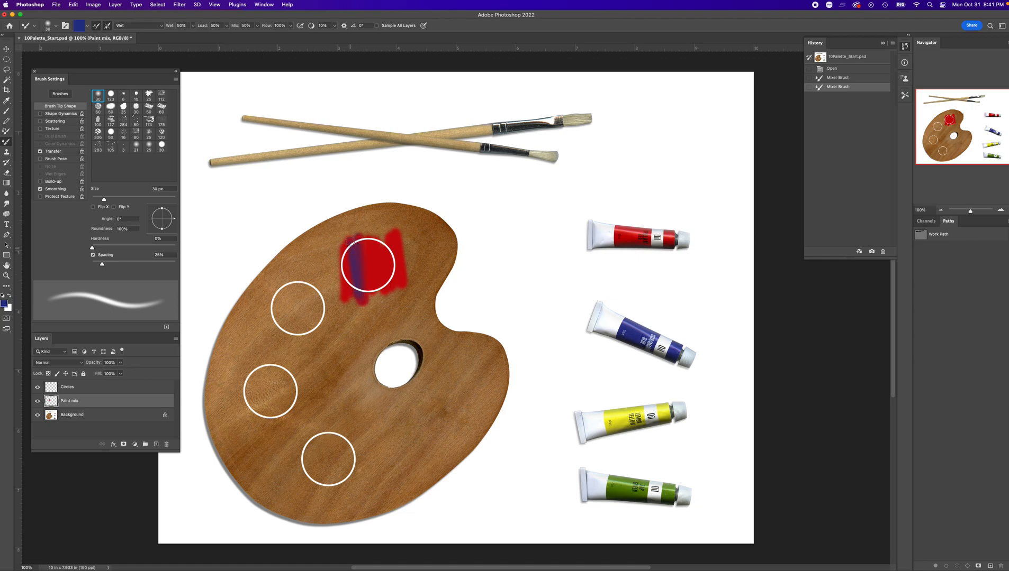
mouse_move(348, 287)
mouse_down()
mouse_move(345, 240)
mouse_move(347, 300)
mouse_move(360, 252)
mouse_move(364, 295)
mouse_move(362, 246)
mouse_up()
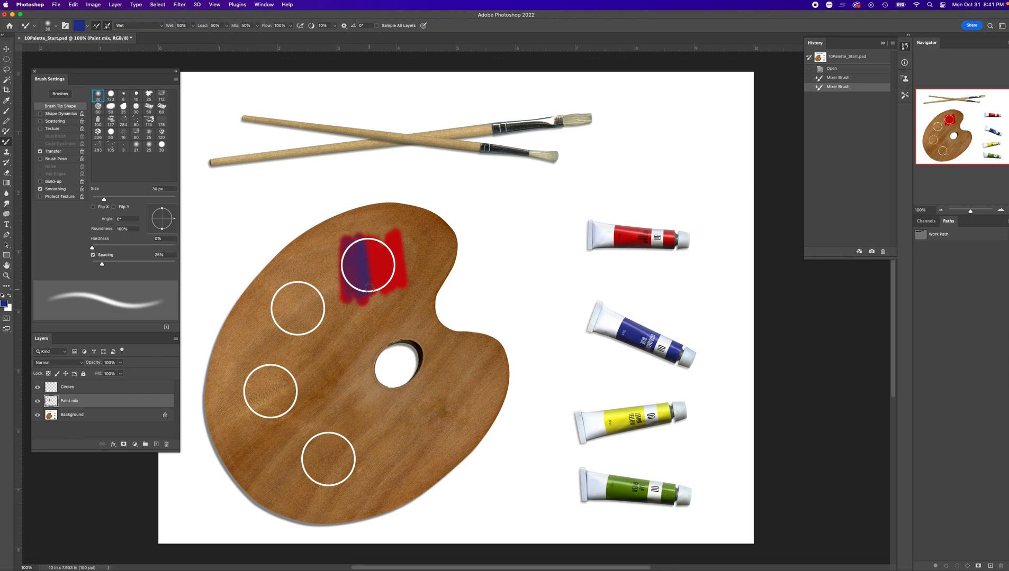
drag(368, 276, 365, 243)
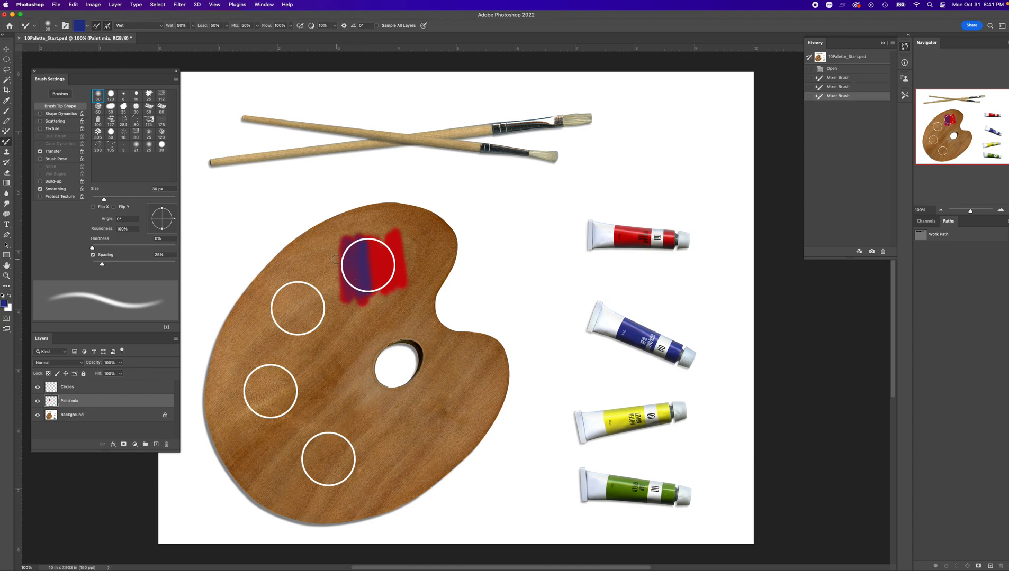
drag(411, 235, 419, 279)
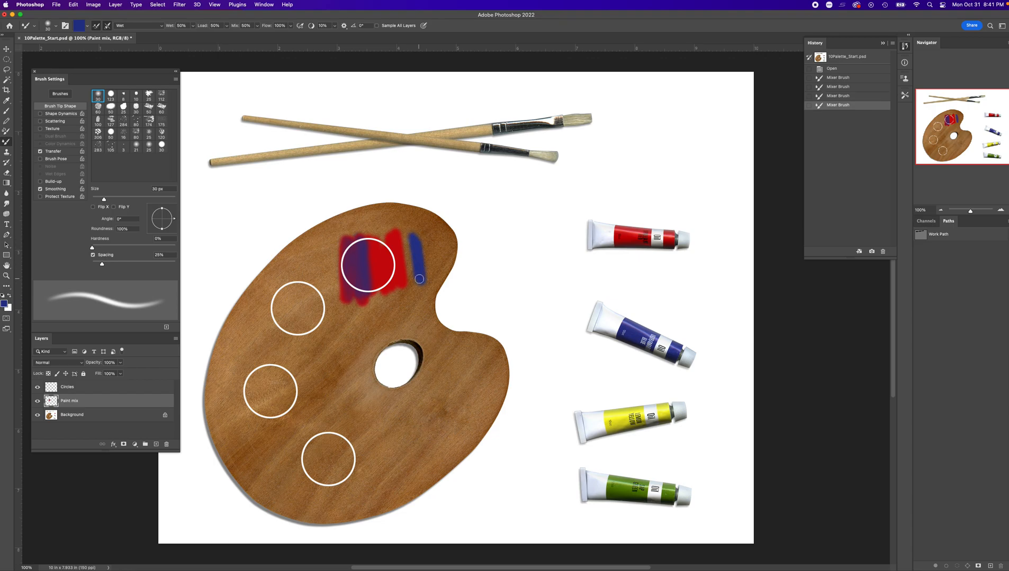
mouse_move(338, 278)
mouse_down()
mouse_move(355, 263)
mouse_move(355, 299)
mouse_up()
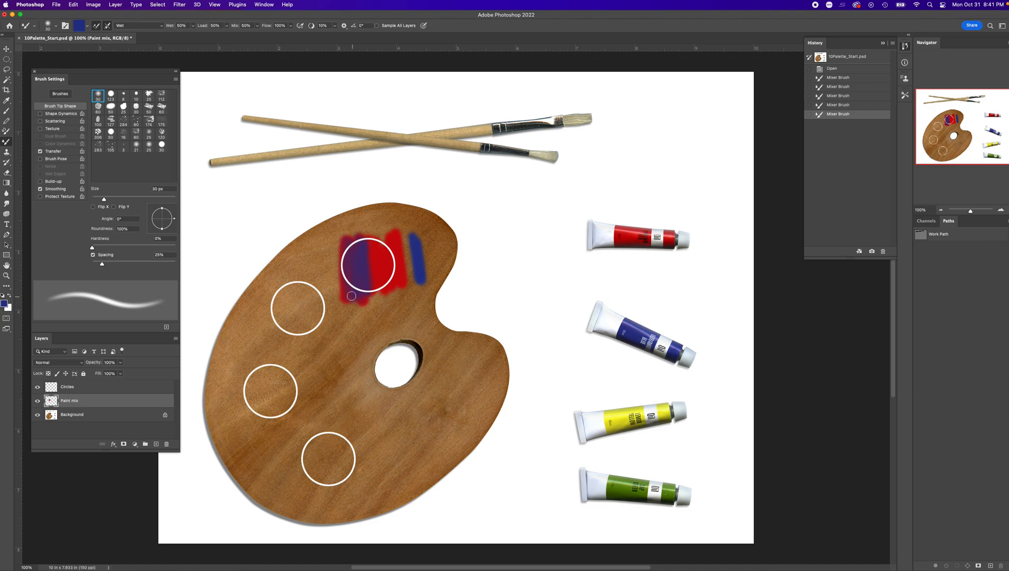
Step: Sample the mixed purple from the top circle and fill the second circle with it using the Mixer Brush
click(7, 101)
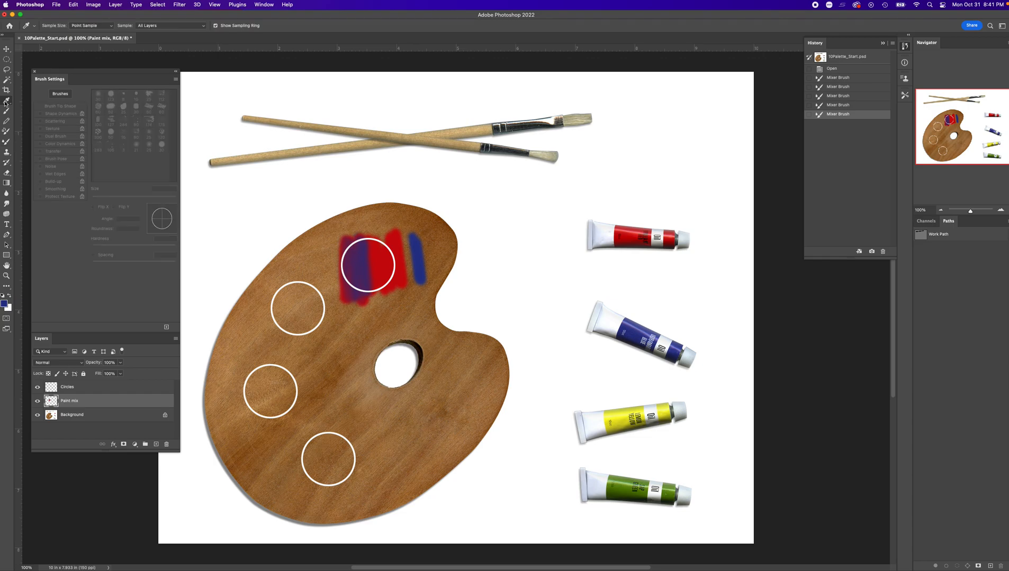
click(363, 258)
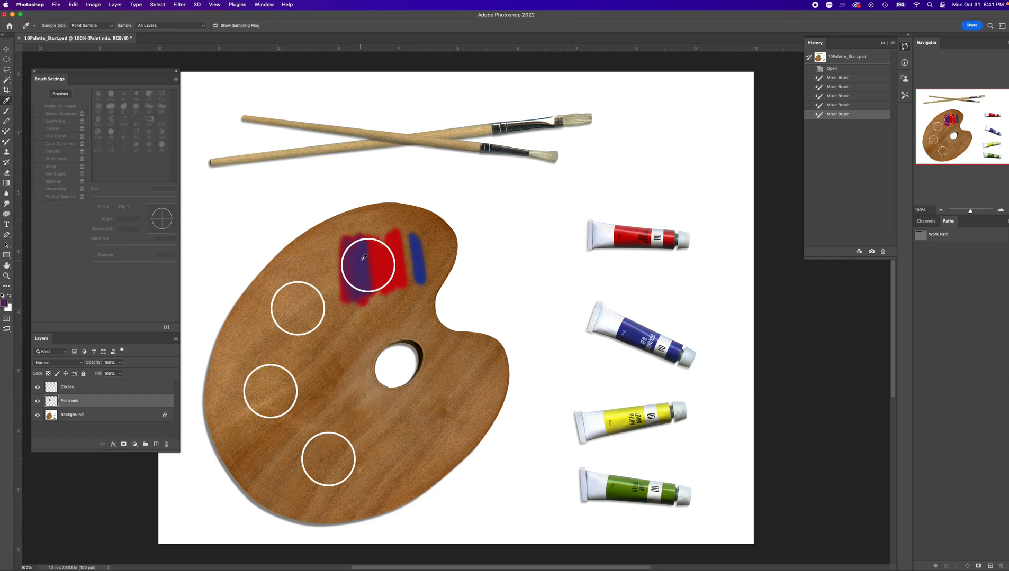
click(8, 143)
mouse_move(286, 302)
mouse_down()
mouse_move(299, 310)
mouse_move(283, 318)
mouse_move(307, 307)
mouse_move(300, 321)
mouse_move(293, 297)
mouse_move(298, 328)
mouse_move(312, 300)
mouse_move(295, 325)
mouse_move(305, 304)
mouse_up()
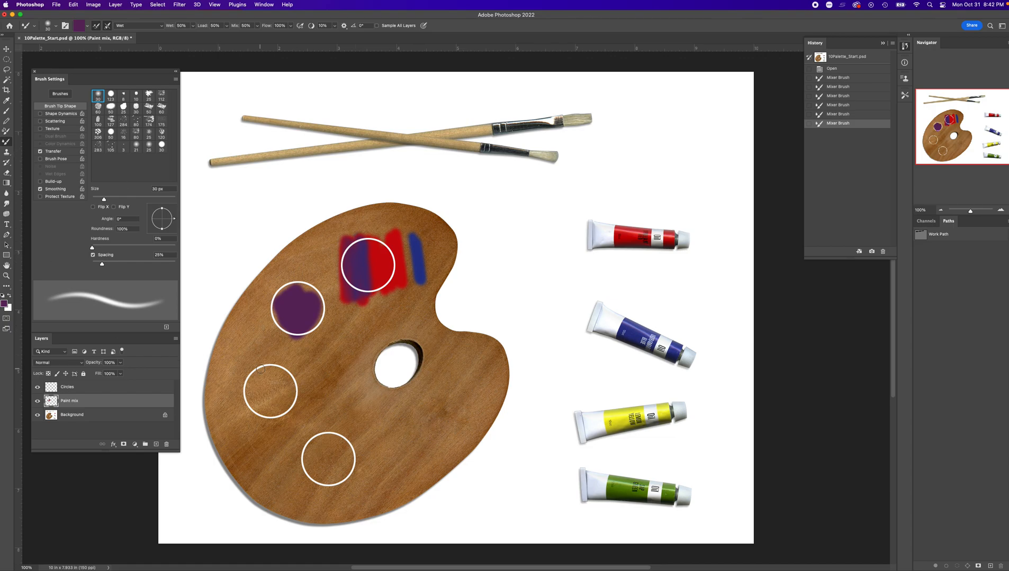
Step: Sample blue from the blue tube and paint it over the right half of the third circle
click(6, 101)
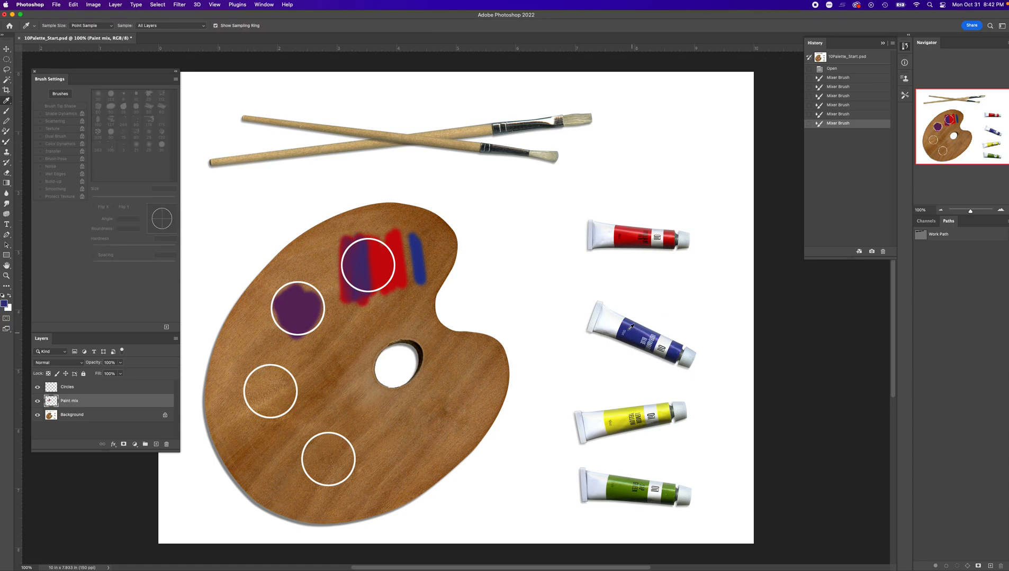
click(7, 143)
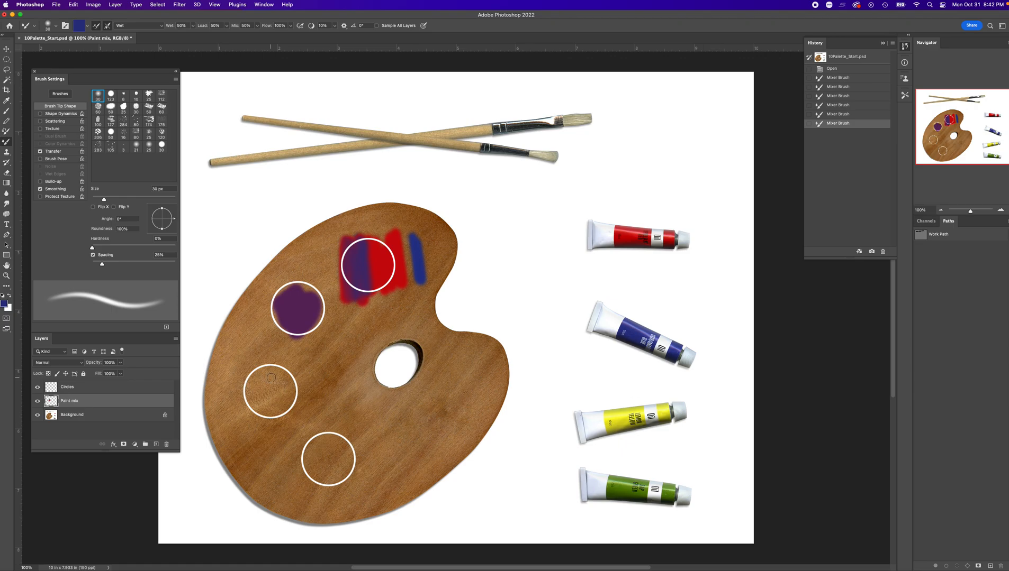
mouse_move(275, 361)
mouse_down()
mouse_move(279, 431)
mouse_move(293, 378)
mouse_move(286, 402)
mouse_move(279, 383)
mouse_move(281, 402)
mouse_move(271, 371)
mouse_move(273, 413)
mouse_move(284, 382)
mouse_move(284, 397)
mouse_up()
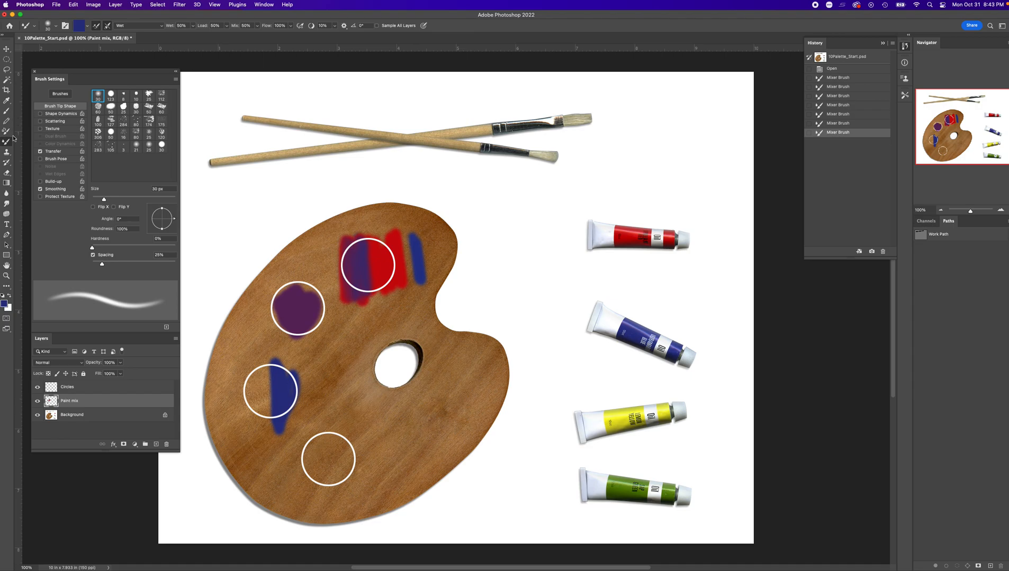
Step: Sample yellow from the yellow tube and blend it across the third circle, over its blue paint
click(6, 101)
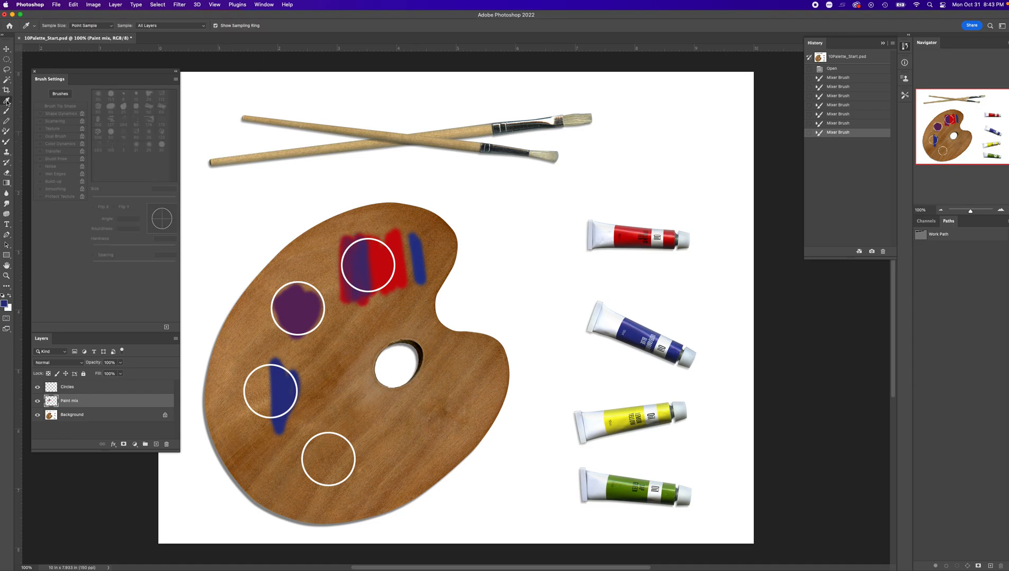
click(617, 413)
click(7, 142)
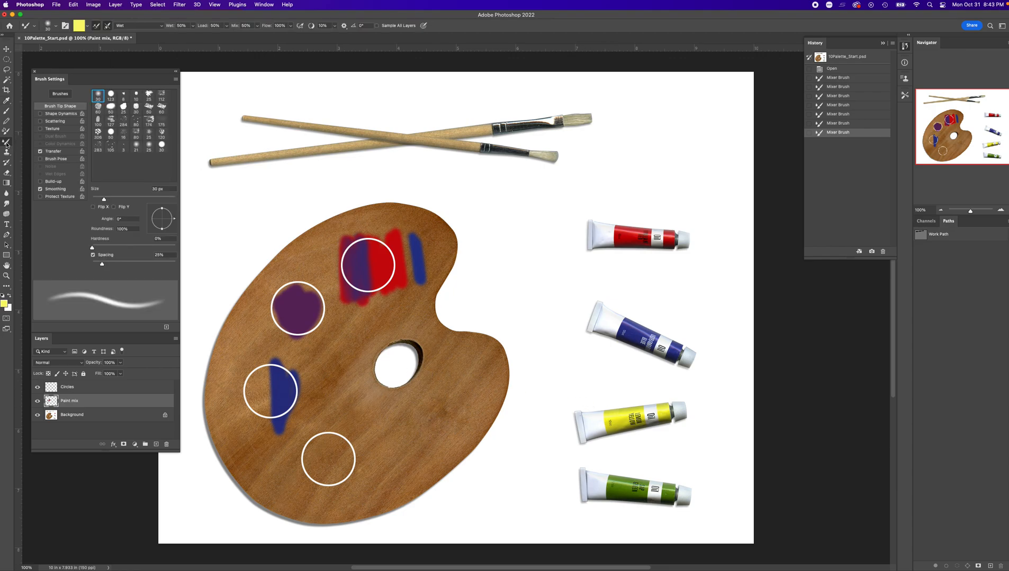
mouse_move(271, 392)
mouse_down()
mouse_move(259, 405)
mouse_move(255, 384)
mouse_move(259, 404)
mouse_move(275, 376)
mouse_move(288, 395)
mouse_move(286, 381)
mouse_move(272, 405)
mouse_move(257, 402)
mouse_move(279, 396)
mouse_up()
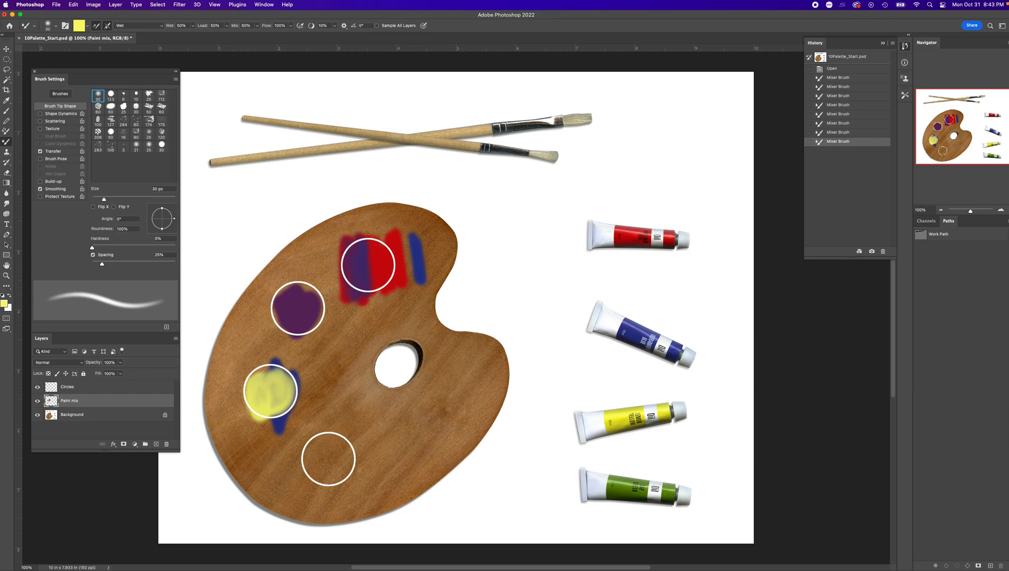
Step: Fill the bottom circle with yellow, blend red from the red tube into it, and leave a stroke of each color beside it
mouse_move(324, 456)
mouse_down()
mouse_move(341, 474)
mouse_move(315, 470)
mouse_move(326, 449)
mouse_move(336, 465)
mouse_move(316, 470)
mouse_move(323, 453)
mouse_move(302, 444)
mouse_move(305, 489)
mouse_move(312, 437)
mouse_move(313, 491)
mouse_move(316, 442)
mouse_move(314, 485)
mouse_up()
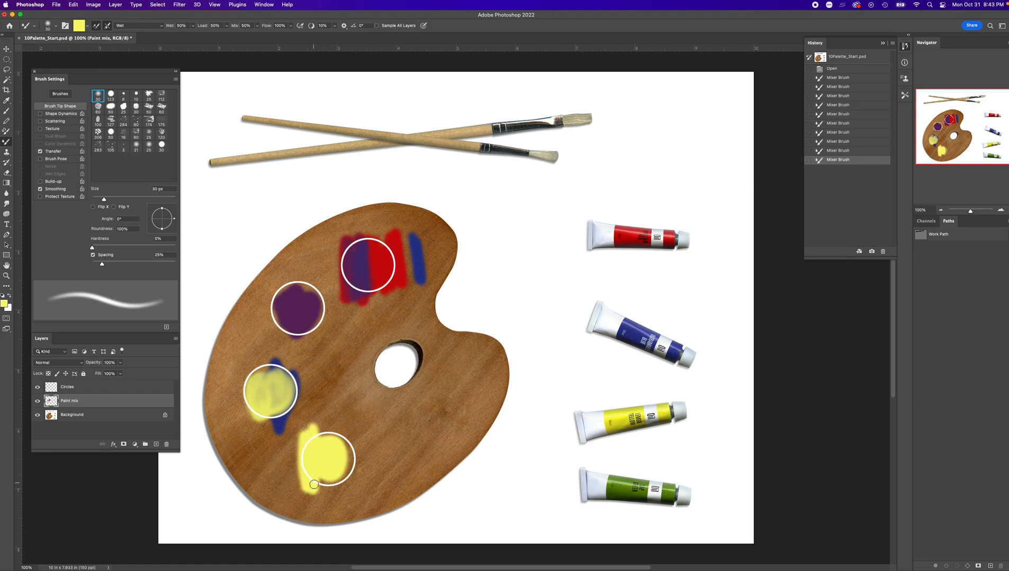
click(6, 101)
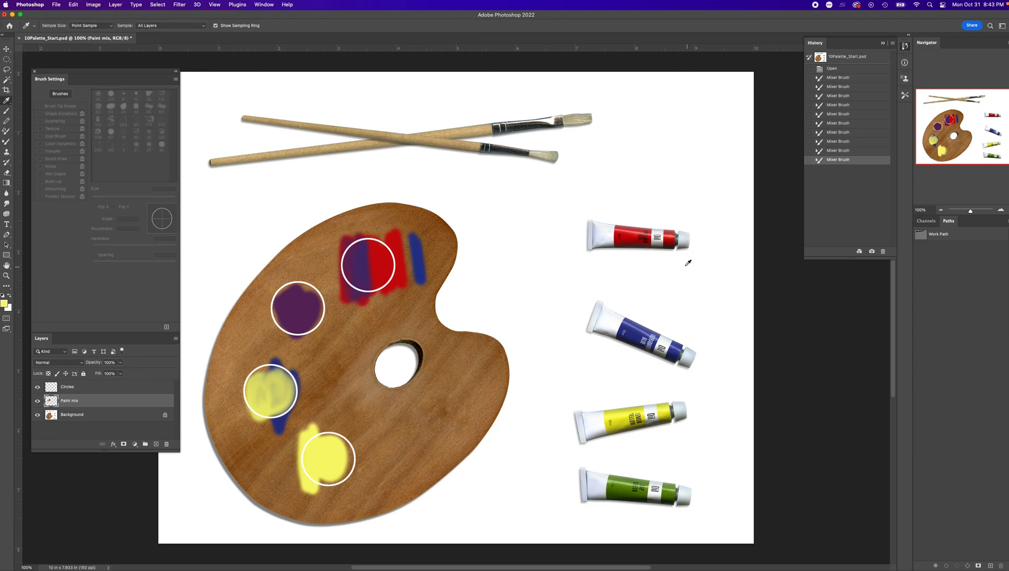
click(637, 233)
click(7, 143)
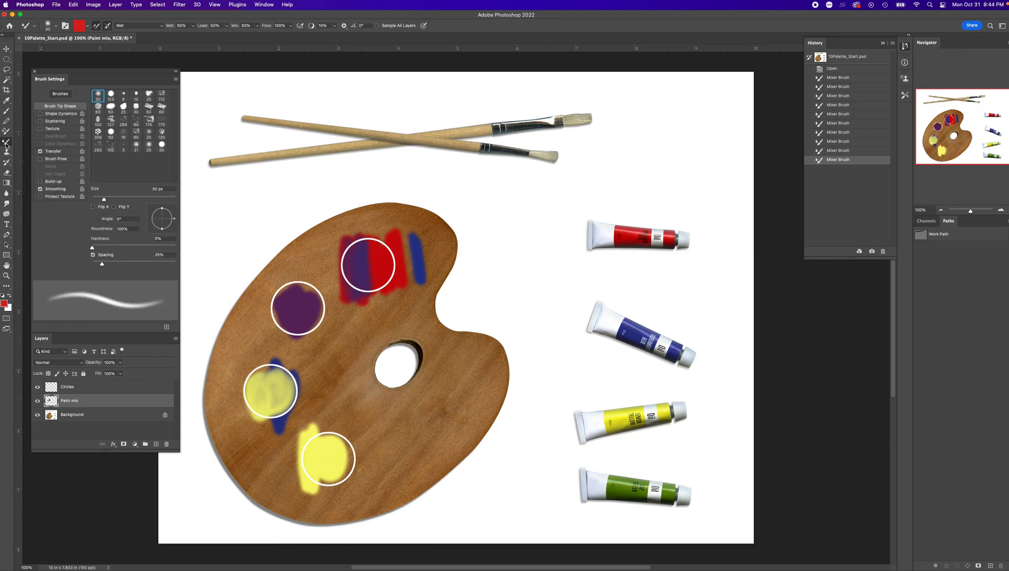
mouse_move(338, 441)
mouse_down()
mouse_move(341, 464)
mouse_move(333, 448)
mouse_move(310, 465)
mouse_move(322, 439)
mouse_move(324, 472)
mouse_move(335, 453)
mouse_move(325, 465)
mouse_move(321, 448)
mouse_move(327, 463)
mouse_move(315, 462)
mouse_move(337, 450)
mouse_move(327, 472)
mouse_move(318, 460)
mouse_move(329, 454)
mouse_move(315, 461)
mouse_move(342, 460)
mouse_move(355, 433)
mouse_move(355, 488)
mouse_move(357, 430)
mouse_move(359, 491)
mouse_move(362, 437)
mouse_move(365, 483)
mouse_move(365, 465)
mouse_move(326, 463)
mouse_up()
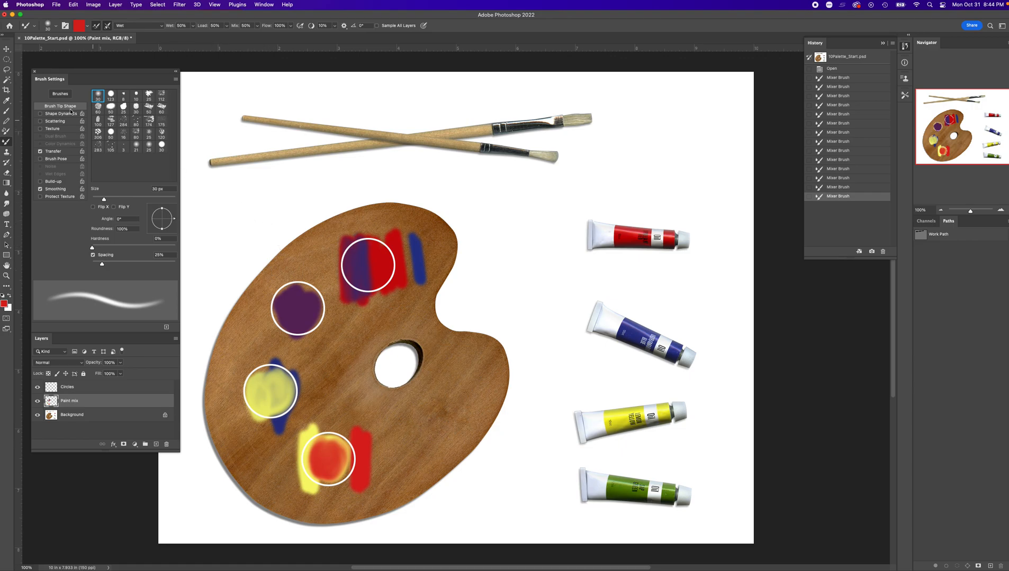
Step: Sample the red-yellow mix from the bottom circle and paint a patch of it on the empty palette area to the circle's right
click(7, 101)
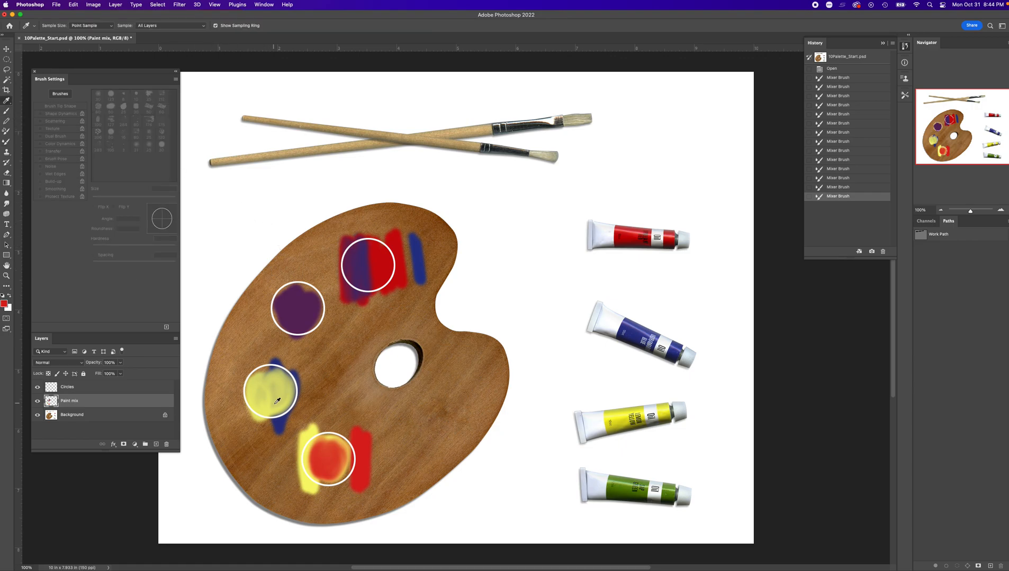
click(330, 452)
click(6, 142)
mouse_move(404, 438)
mouse_down()
mouse_move(444, 427)
mouse_move(417, 443)
mouse_move(411, 428)
mouse_move(430, 422)
mouse_move(407, 446)
mouse_up()
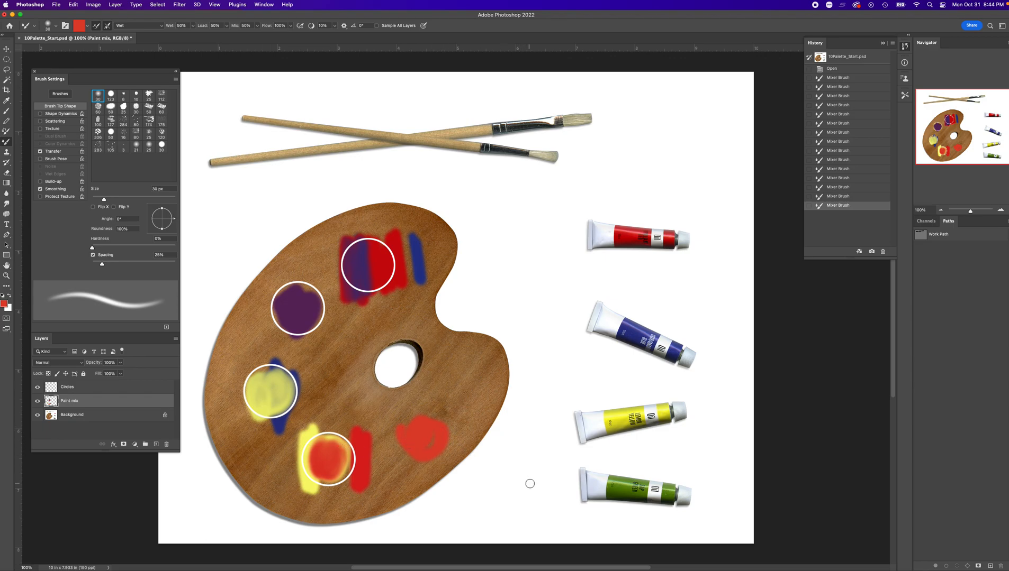
Step: Clean the Mixer Brush and paint a small orange-red patch on the palette above the bottom circle
click(107, 26)
click(87, 26)
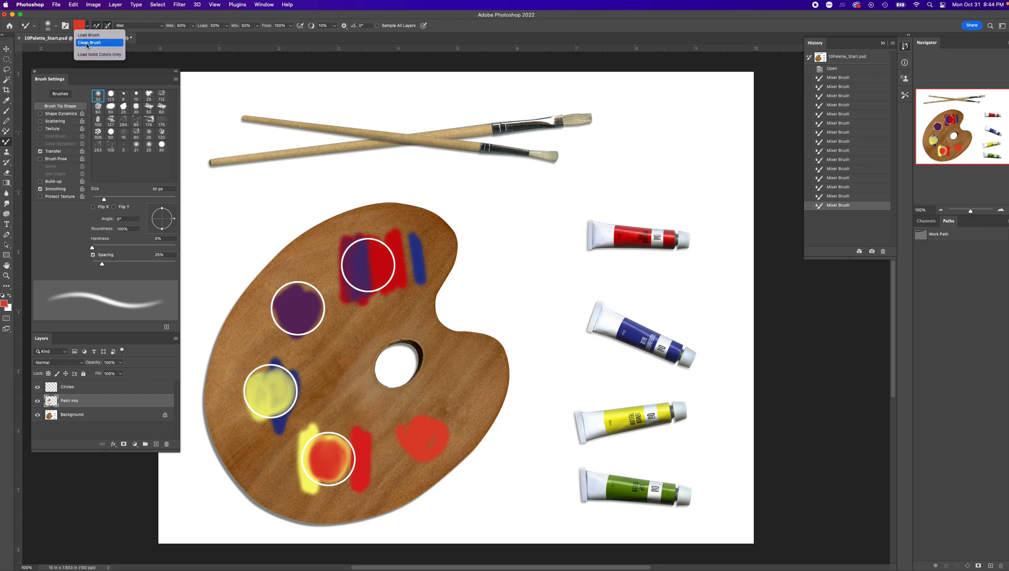
click(88, 43)
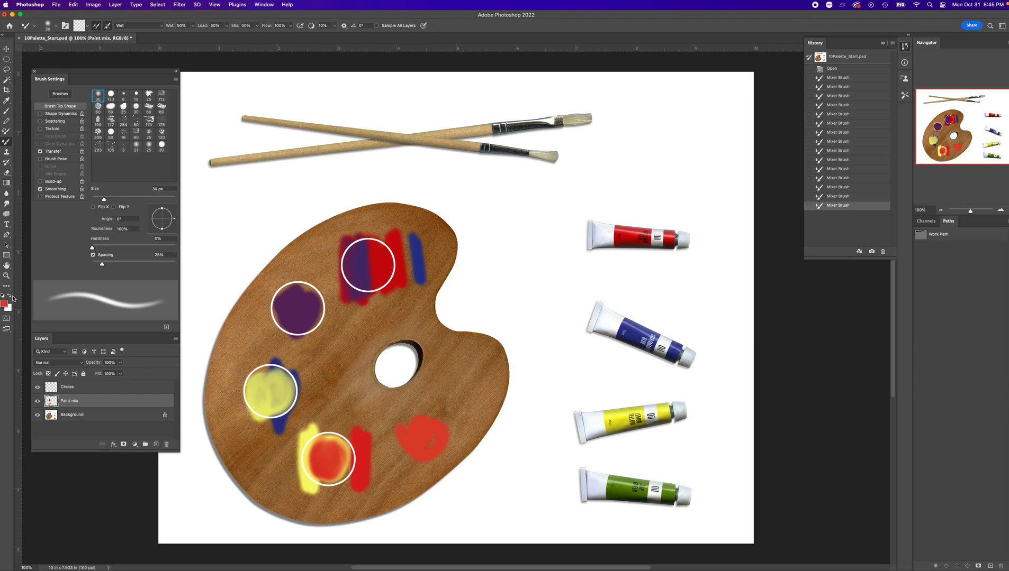
click(344, 392)
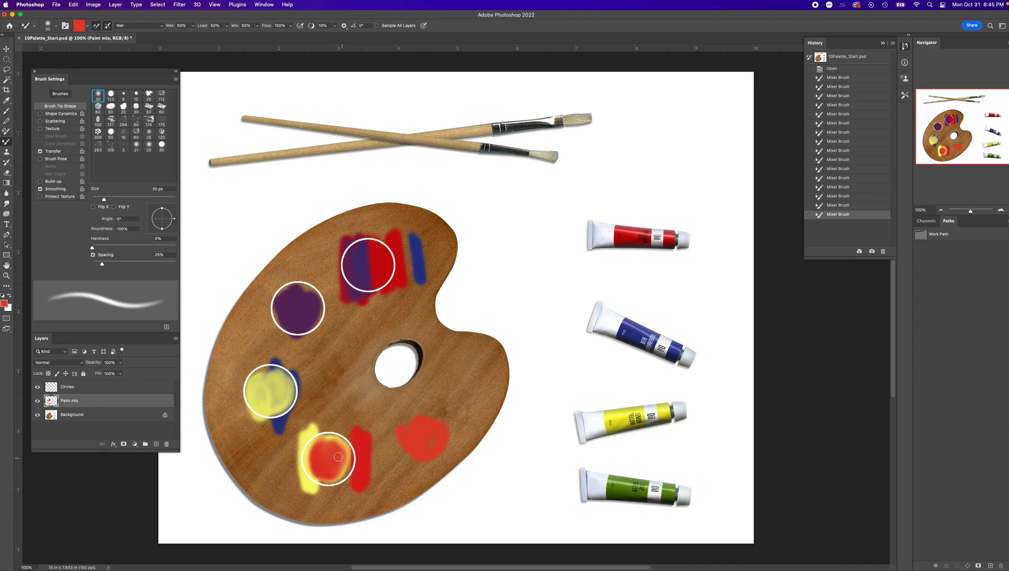
drag(339, 386, 352, 406)
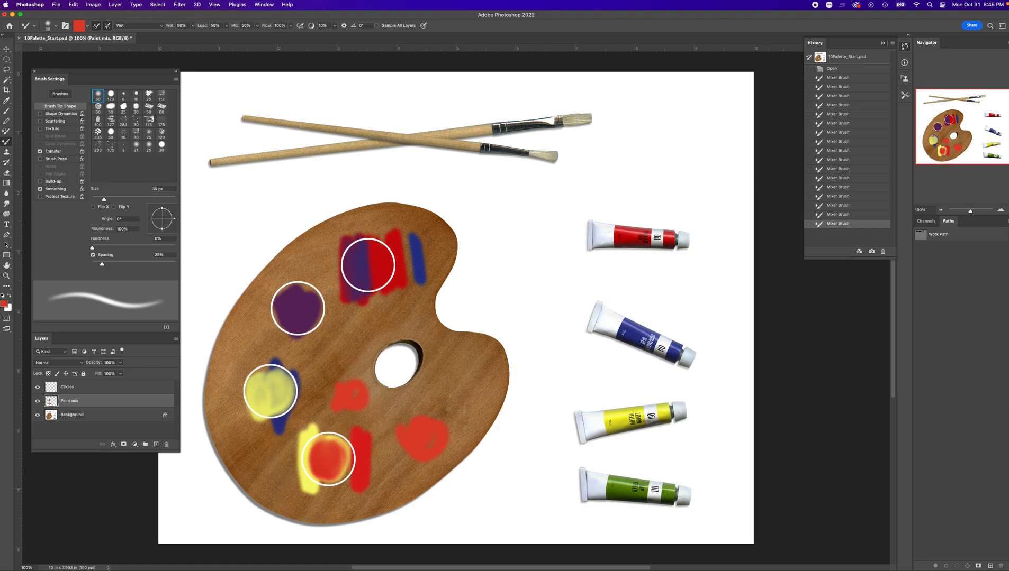
Step: Select the Circles layer
click(117, 389)
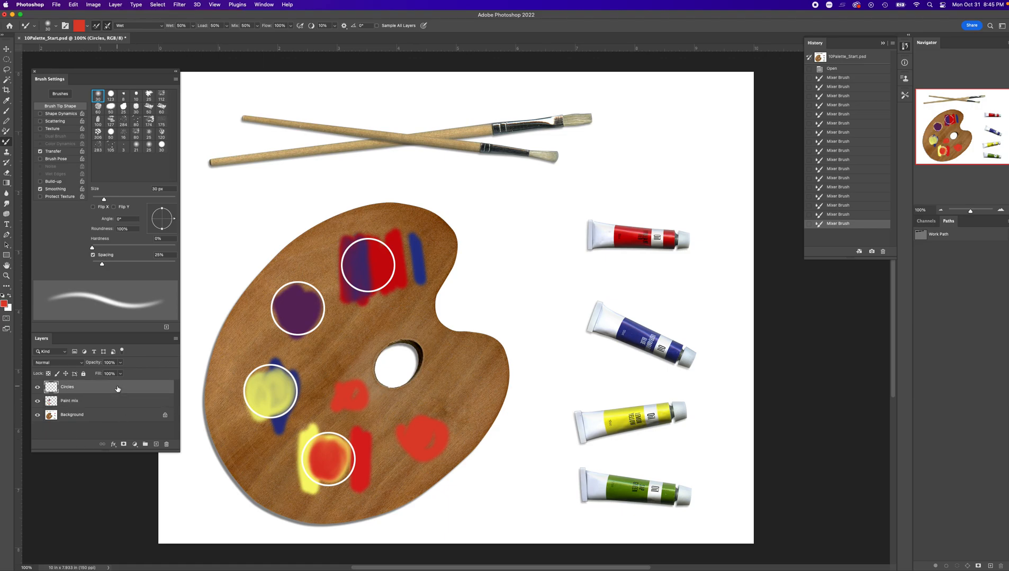